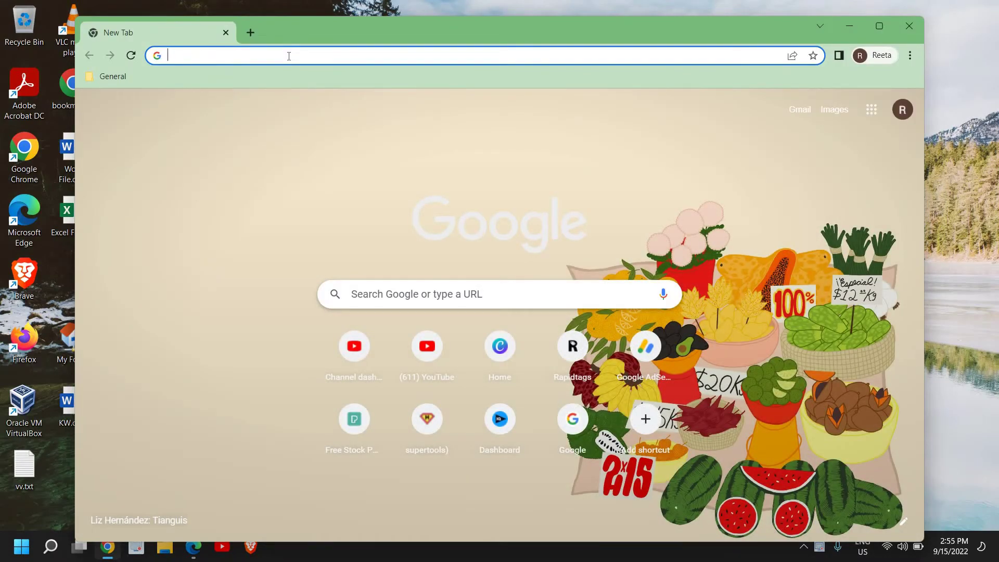
Search Google for bluestacks and open the official bluestacks.com website from the results.
text(bluesta)
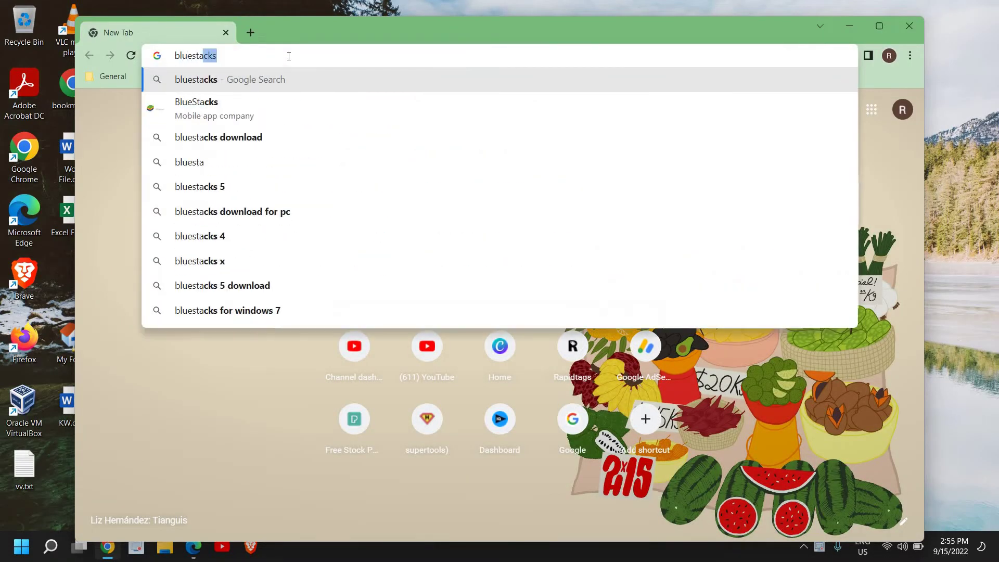
text(cks)
key(Return)
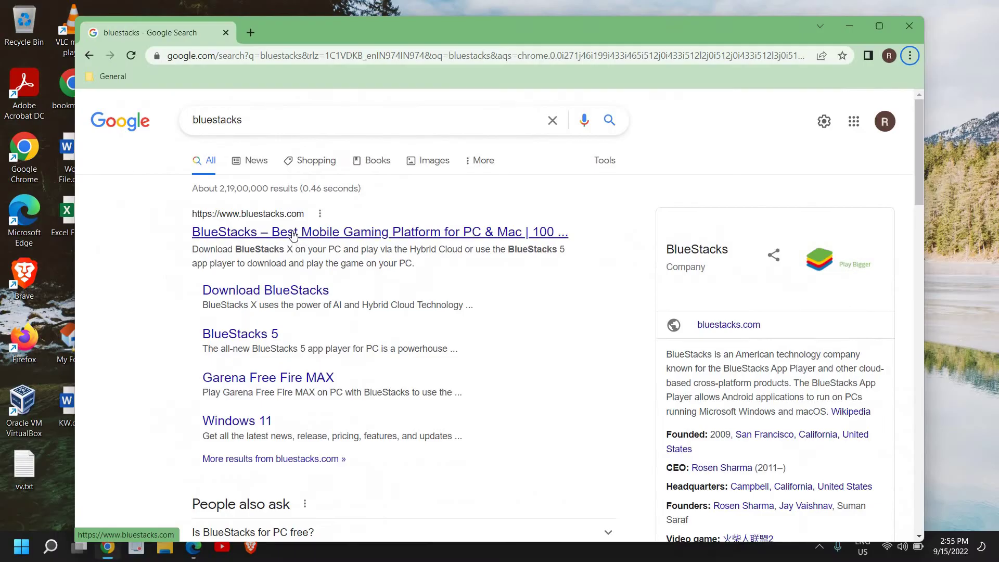
click(287, 231)
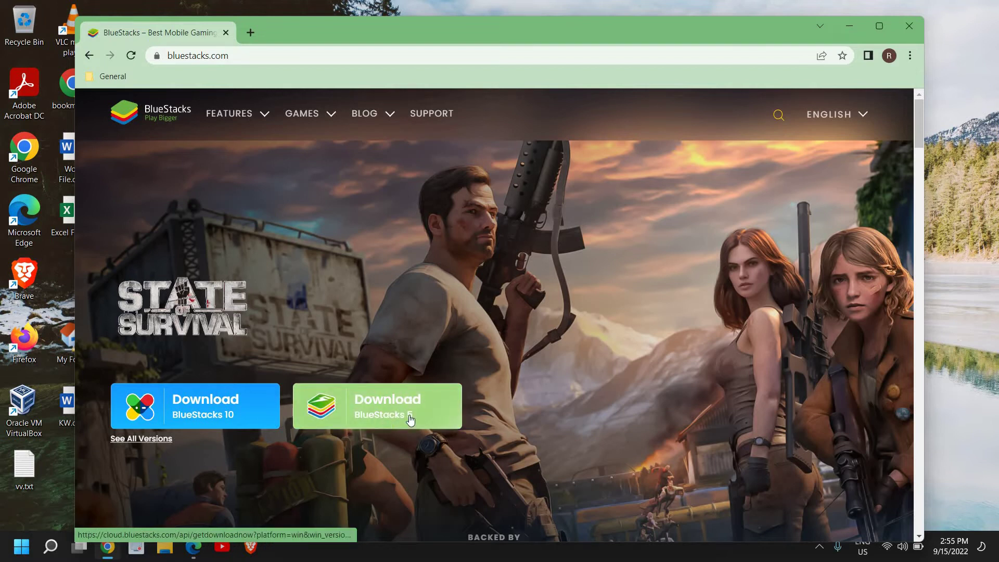
Download the BlueStacks 5 installer from the website's download page, launch it and minimize the browser window.
click(218, 418)
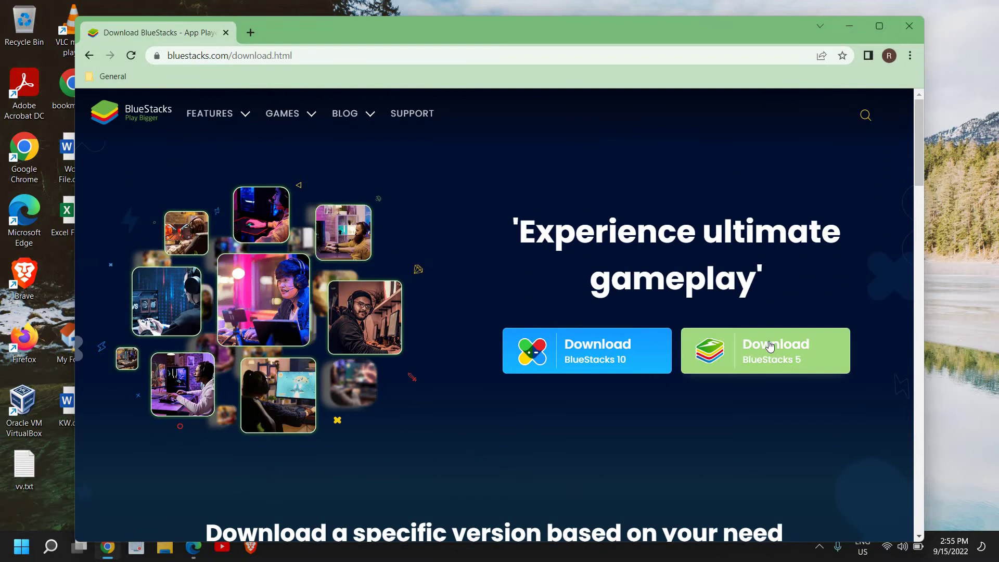
click(777, 358)
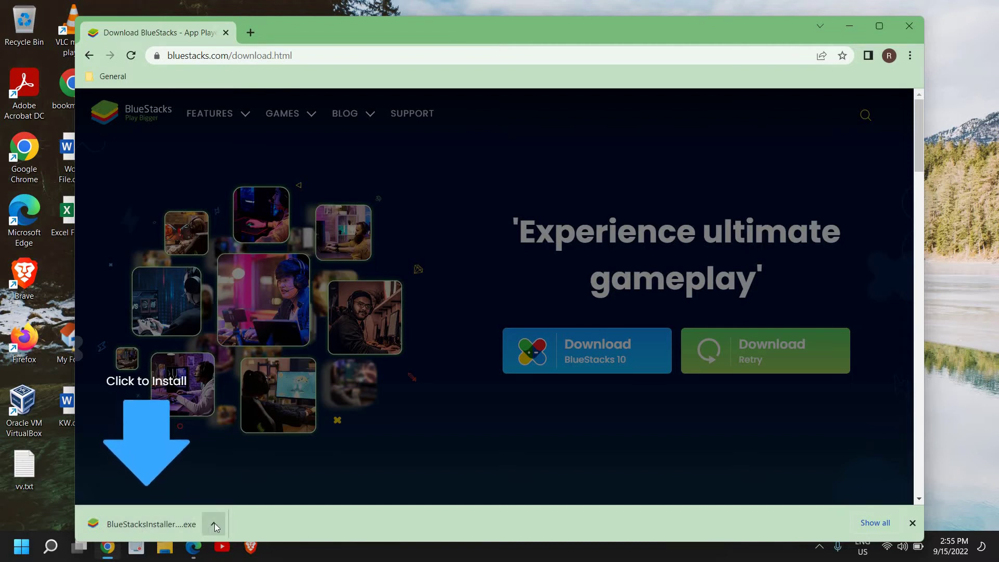
click(213, 524)
click(150, 524)
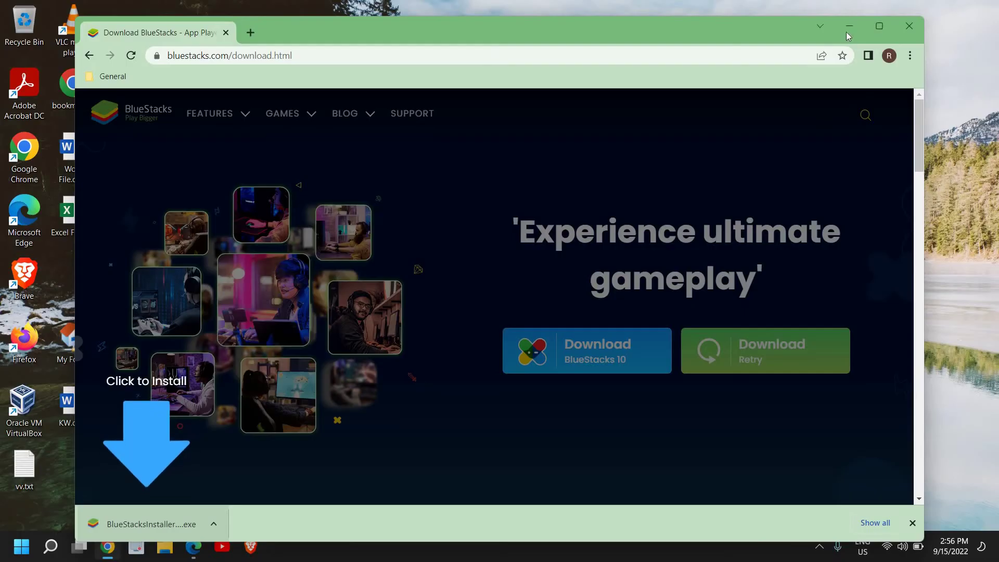
click(849, 27)
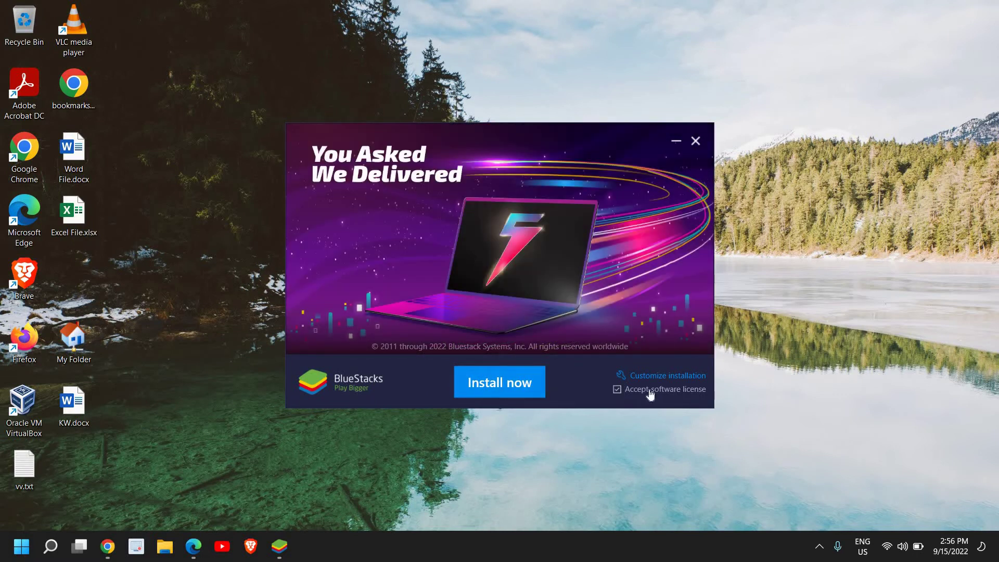
Open the customized installation options in the BlueStacks installer with the software license accepted.
click(617, 391)
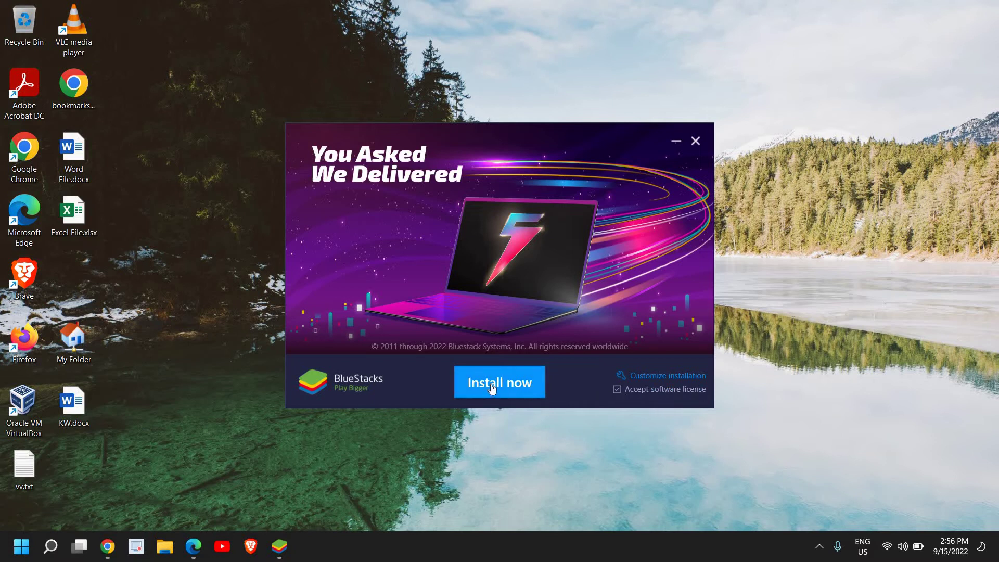
click(646, 376)
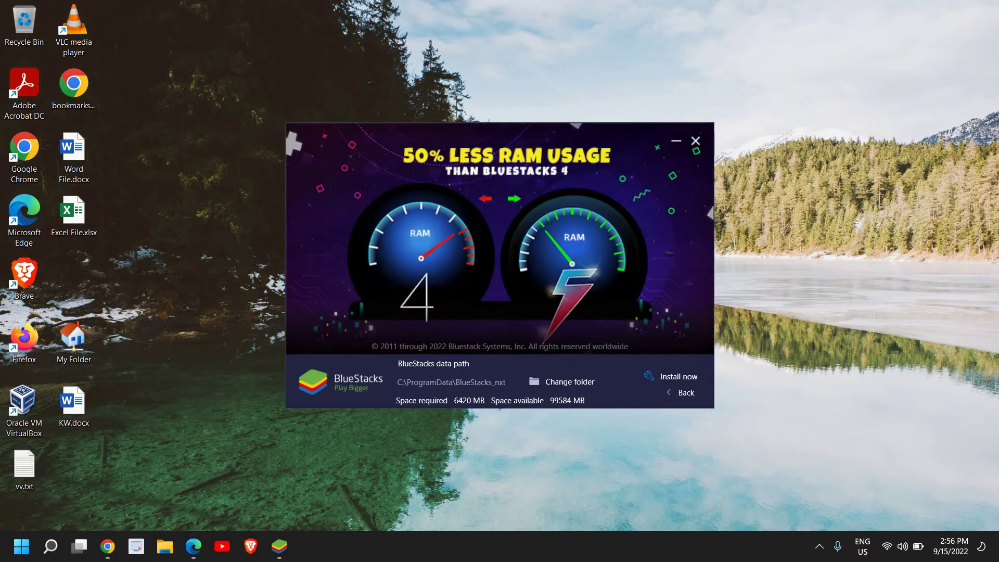
click(564, 383)
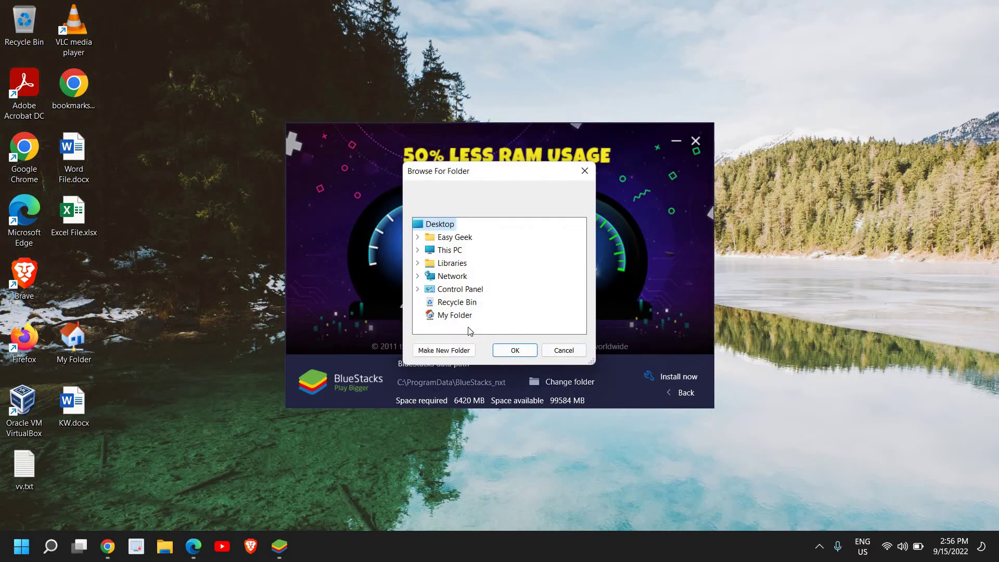
click(417, 251)
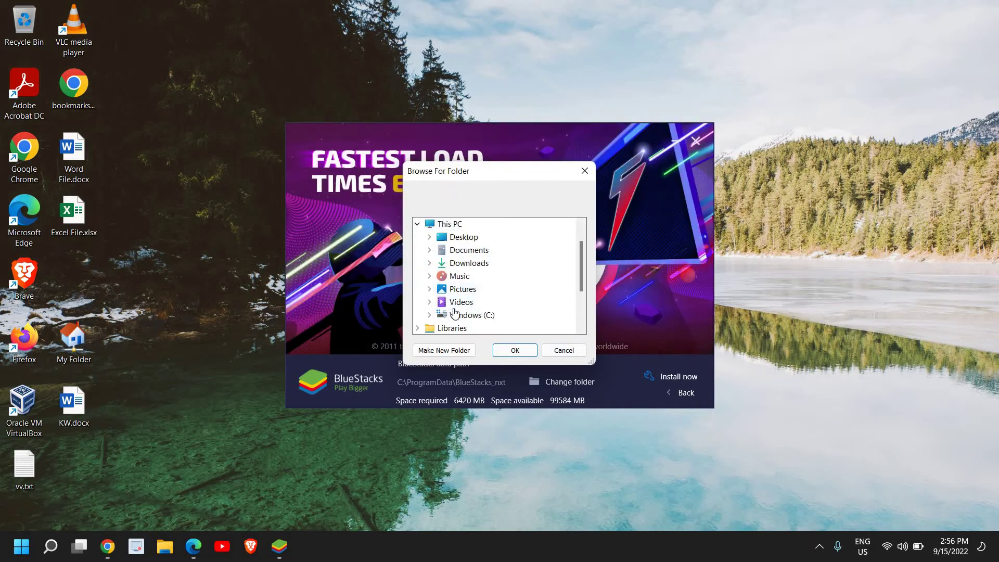
click(551, 350)
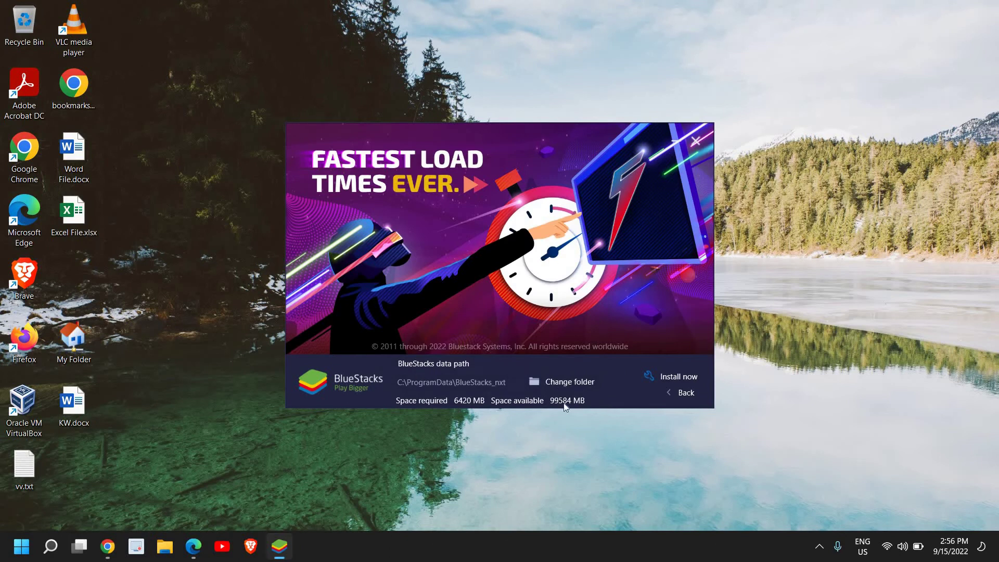
Start installing BlueStacks with the data path C:\ProgramData\BlueStacks_nxt.
click(671, 376)
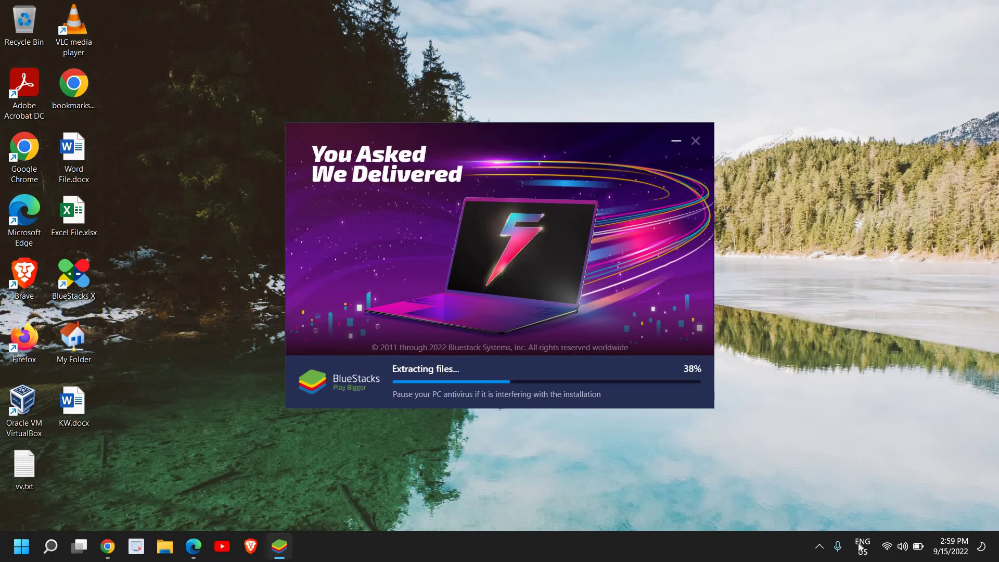
Check the antivirus icon and its options among the hidden system tray icons during the installation.
click(817, 551)
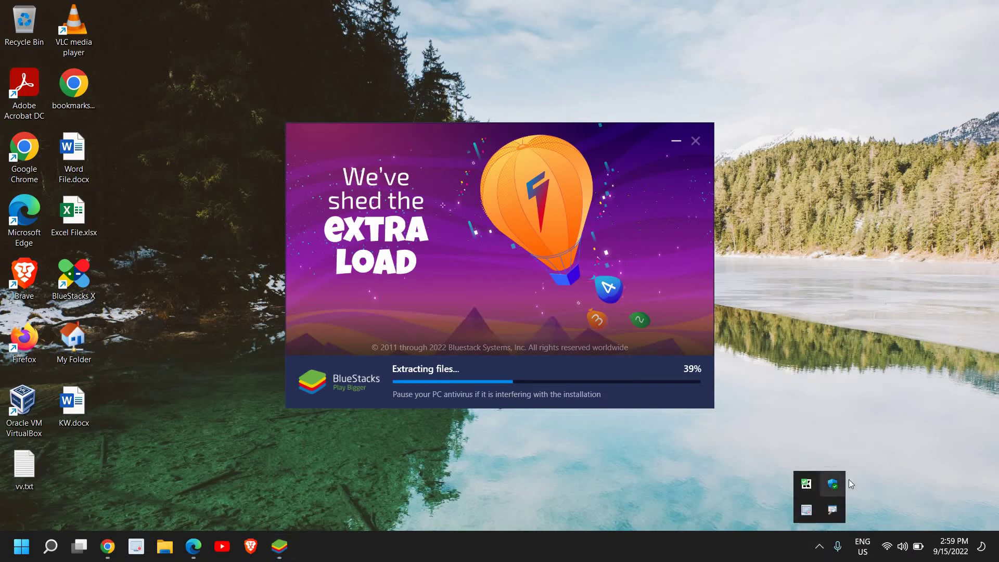
right_click(833, 483)
click(836, 371)
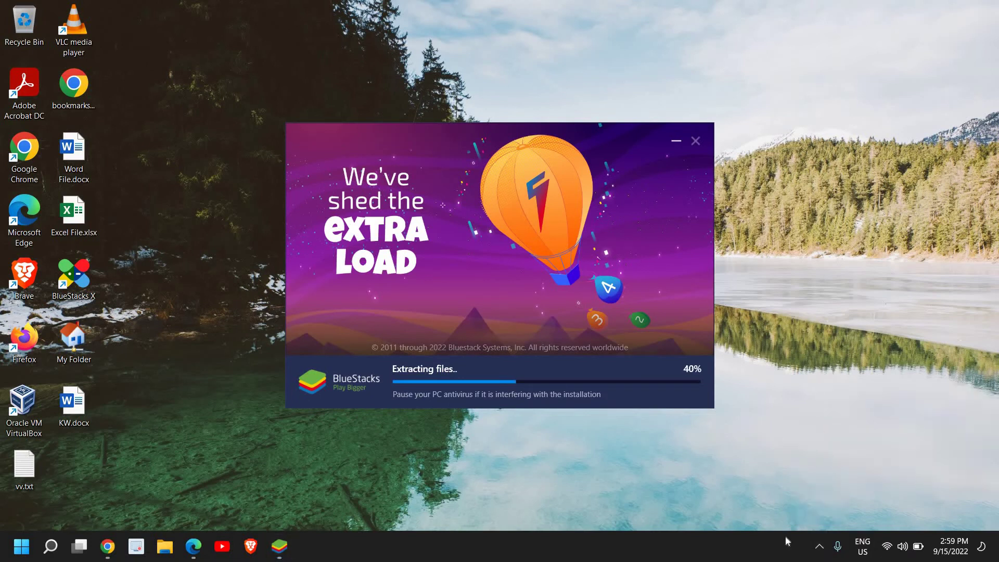
click(820, 546)
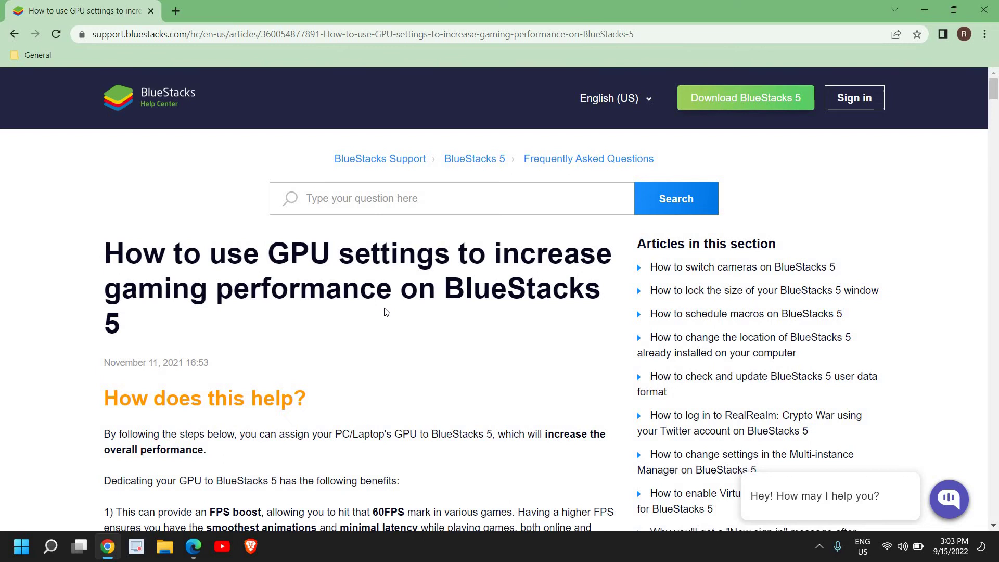
Examine the BlueStacks help article's benefits and steps for dedicating a GPU to BlueStacks 5, and minimize the browser window.
scroll(385, 305, down, 5)
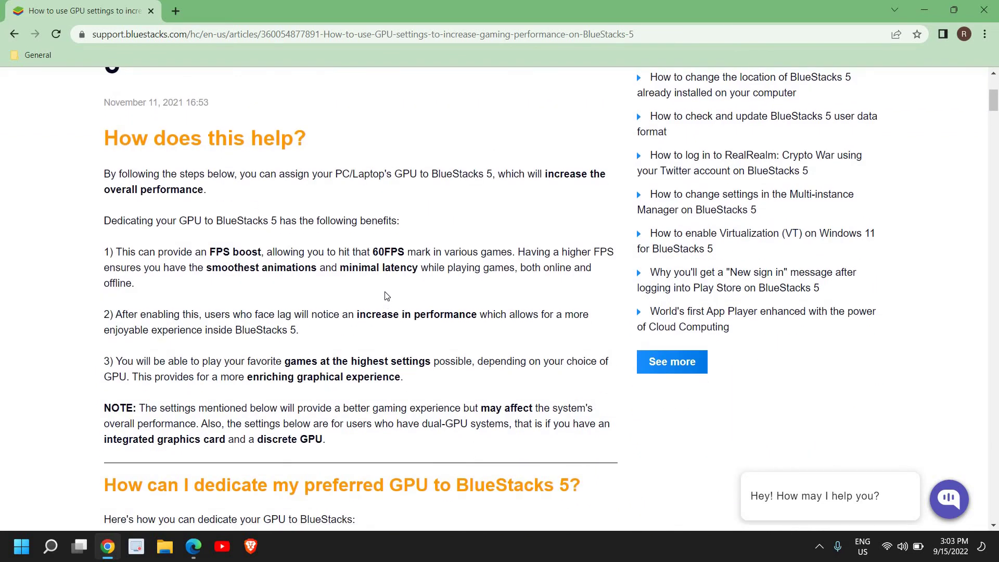
scroll(386, 296, down, 10)
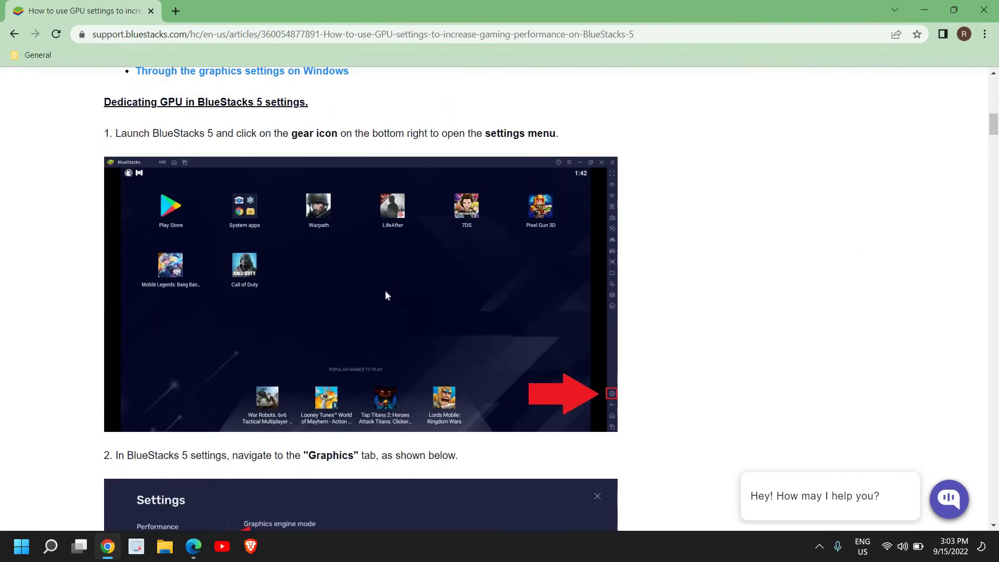
scroll(333, 279, down, 5)
scroll(419, 259, up, 5)
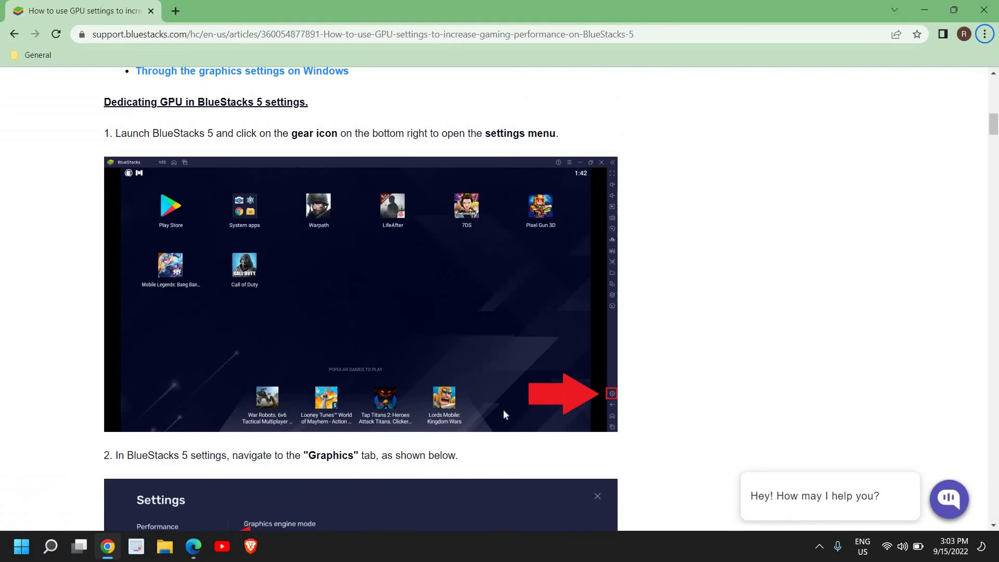
scroll(504, 409, down, 5)
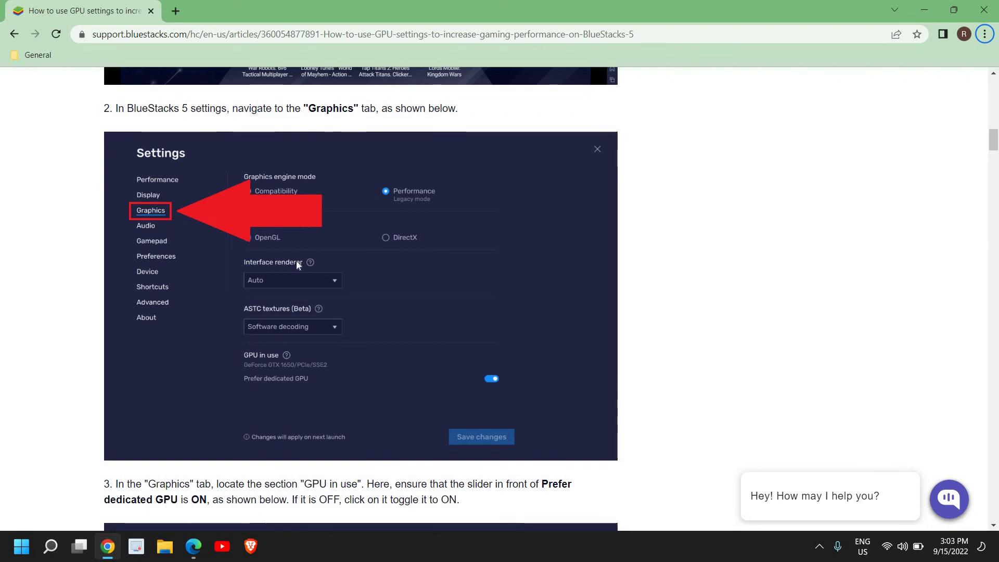
scroll(473, 352, down, 2)
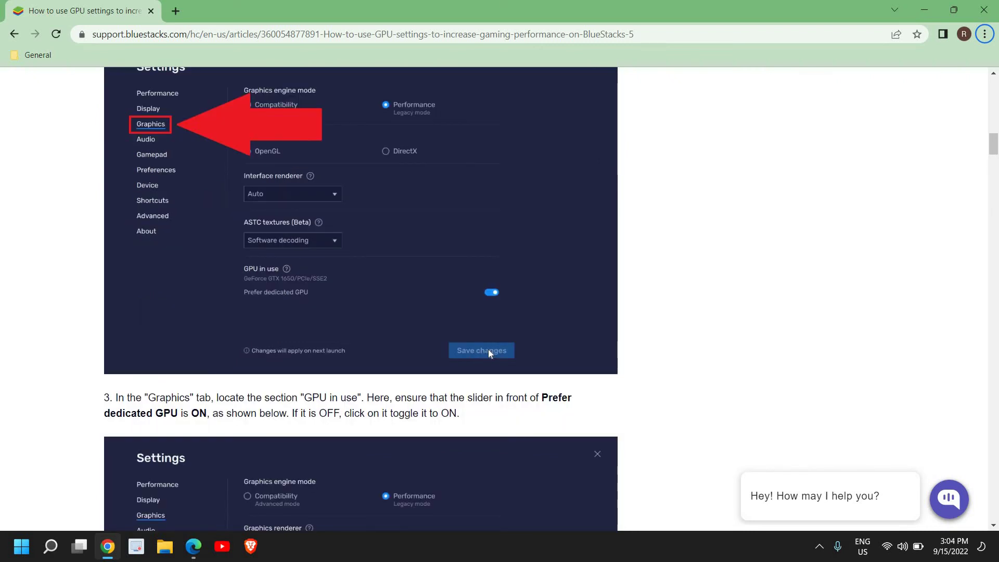
scroll(420, 333, down, 12)
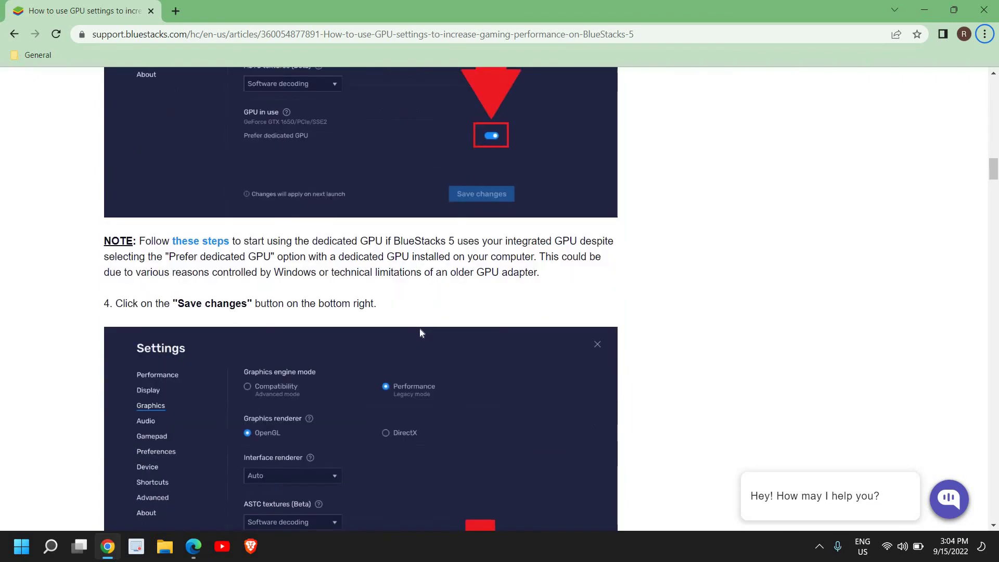
scroll(420, 333, down, 1)
scroll(421, 331, down, 5)
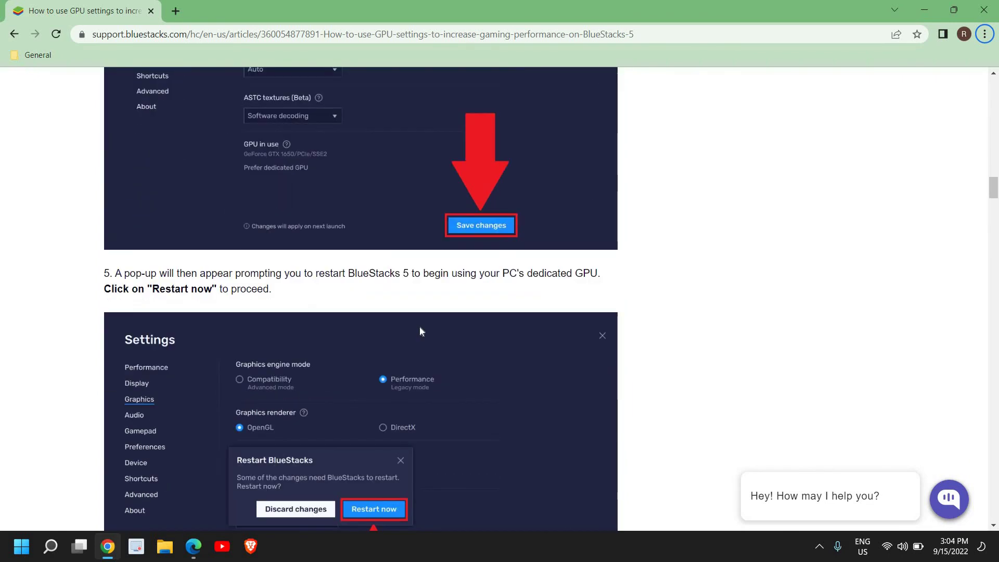
scroll(237, 212, up, 3)
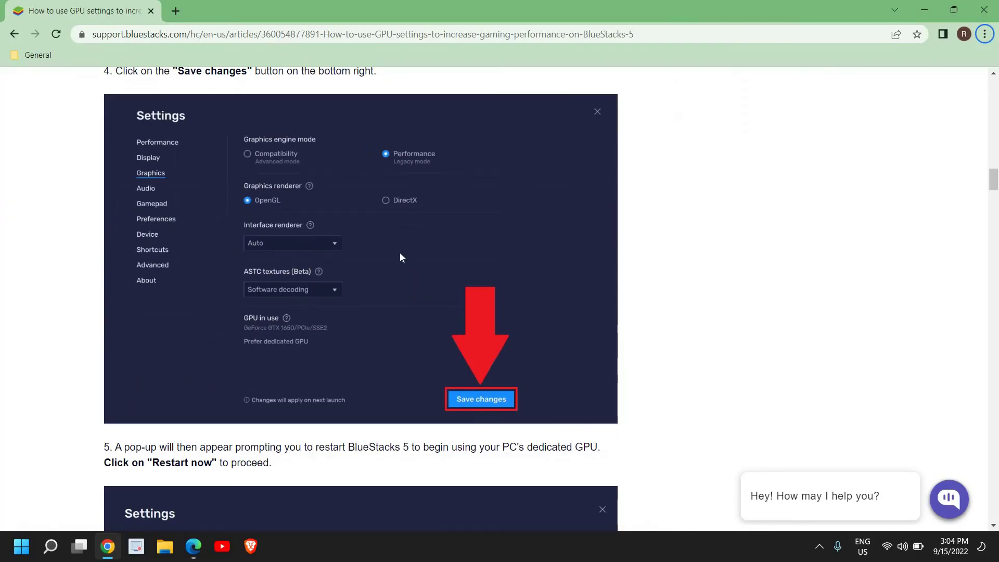
scroll(400, 252, down, 5)
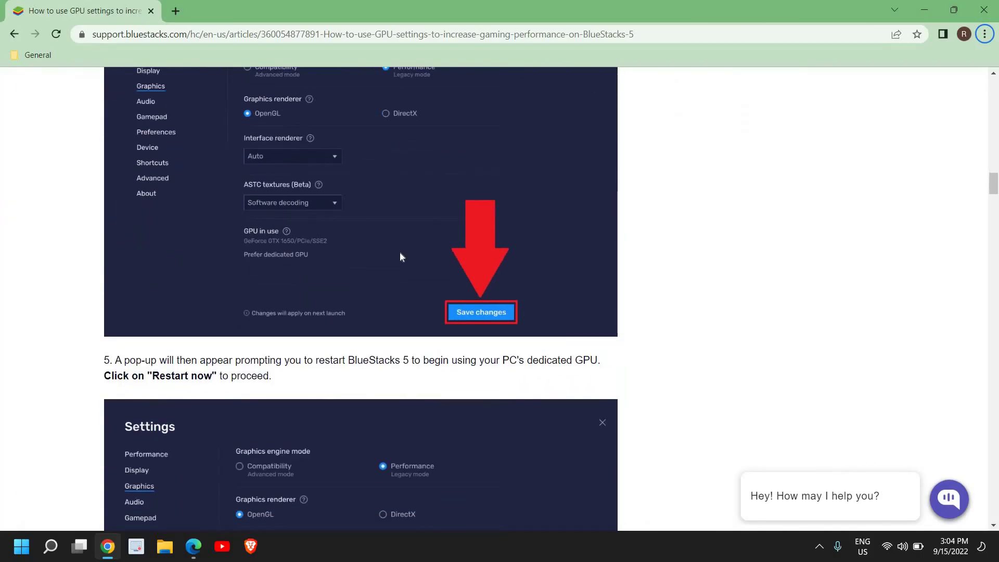
scroll(400, 253, down, 3)
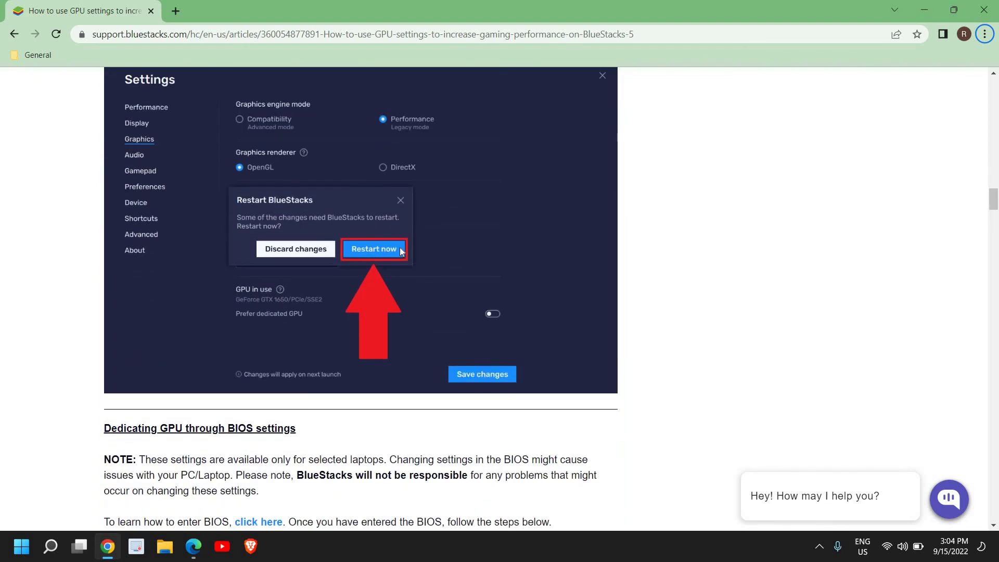
scroll(399, 247, down, 3)
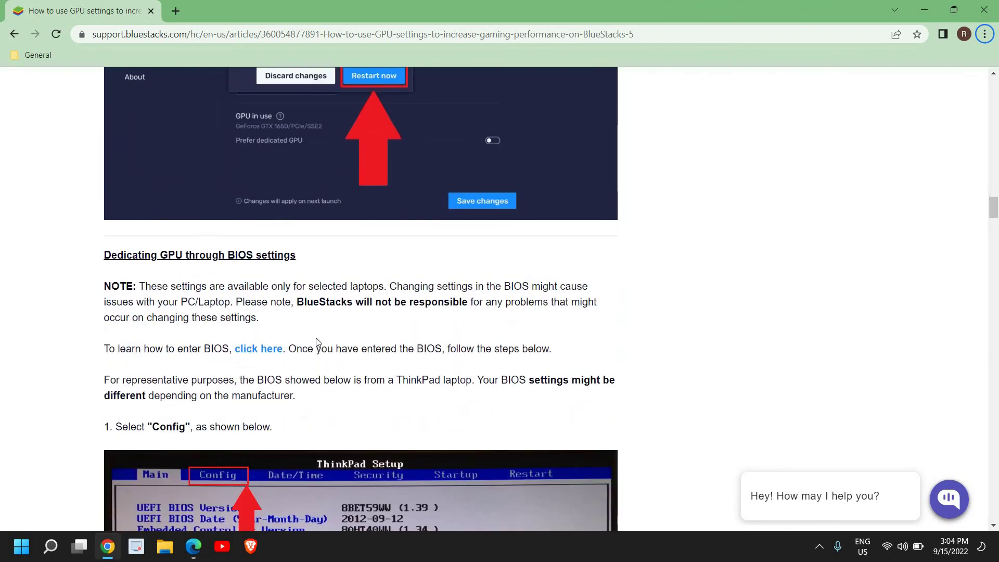
scroll(416, 301, up, 12)
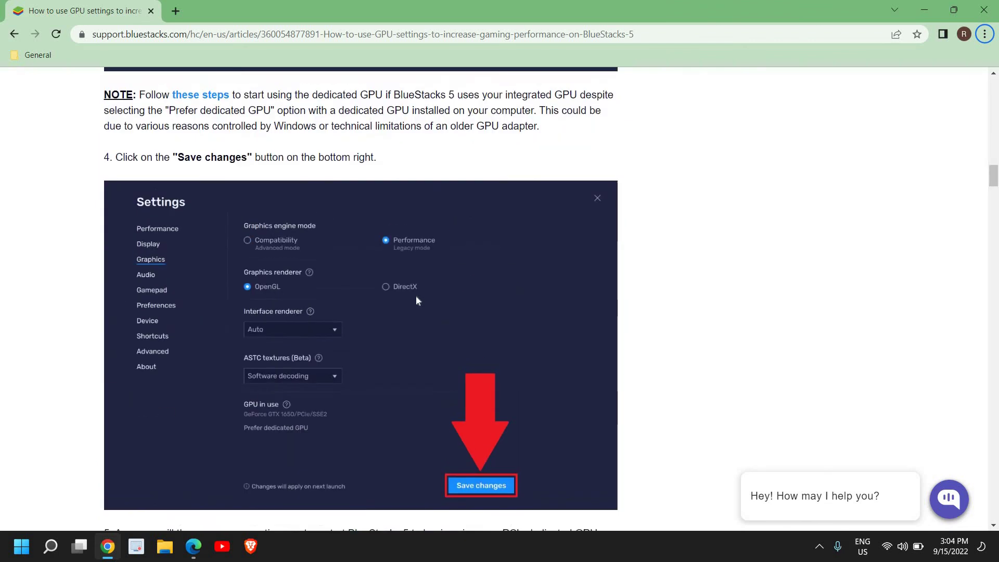
scroll(416, 299, up, 20)
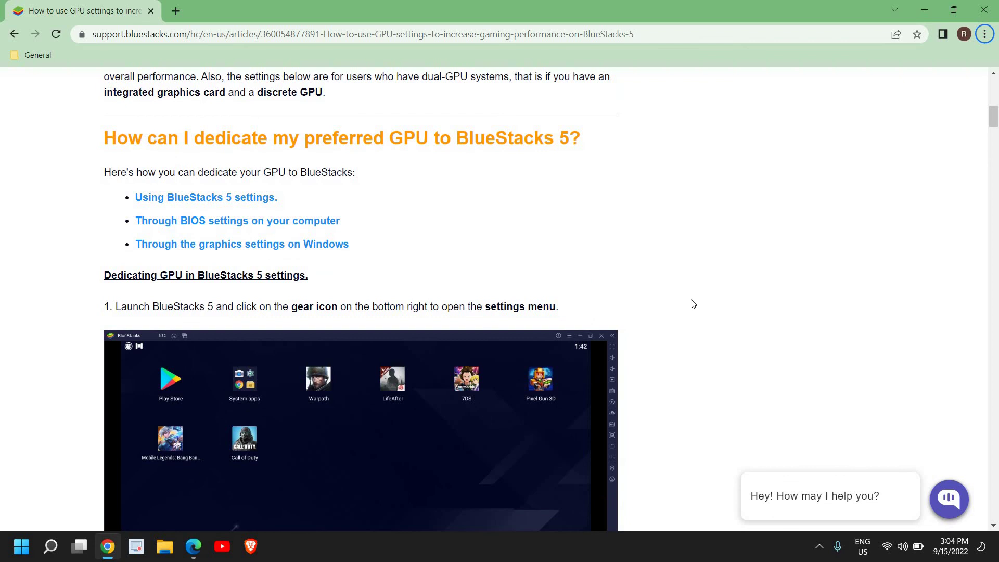
scroll(704, 283, up, 5)
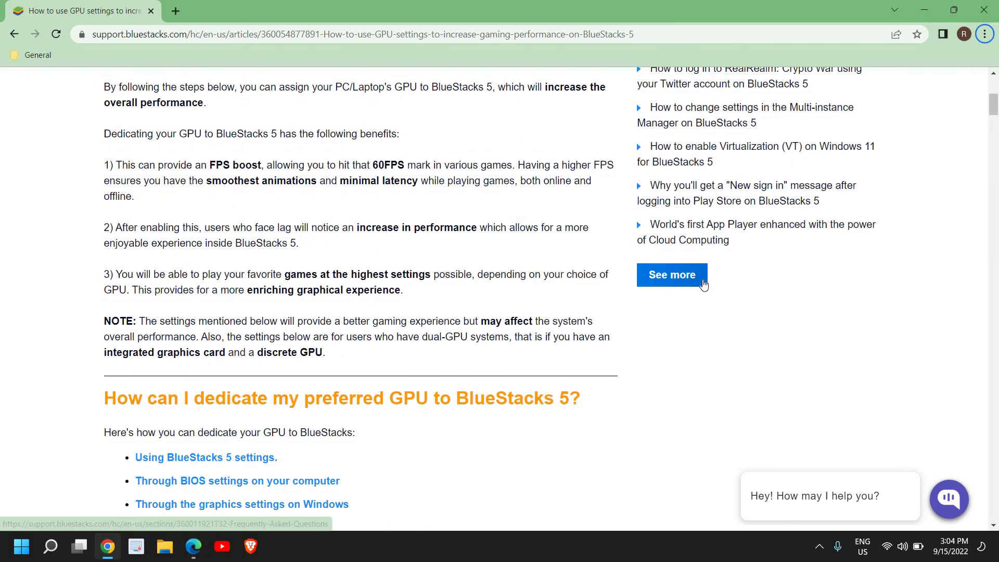
click(925, 10)
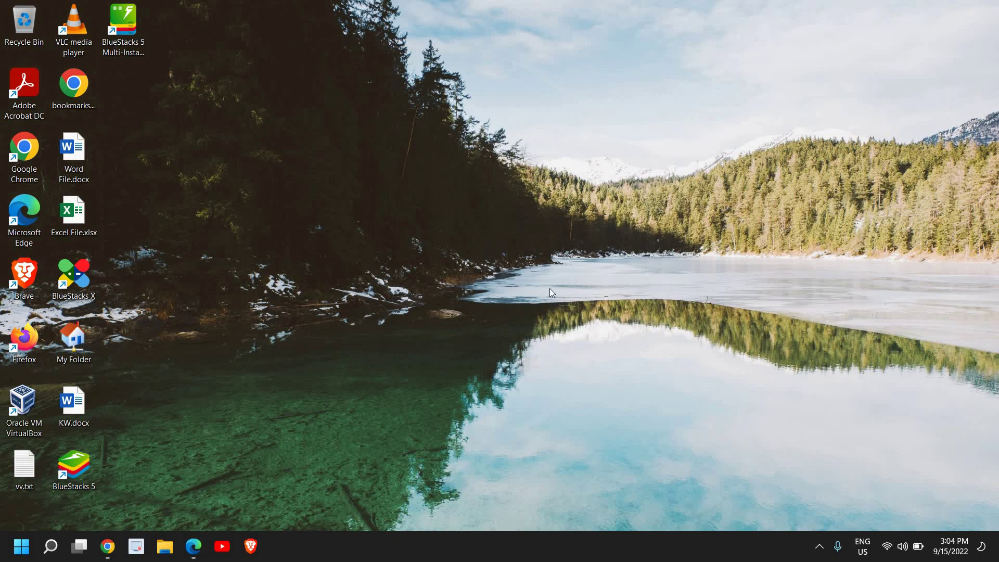